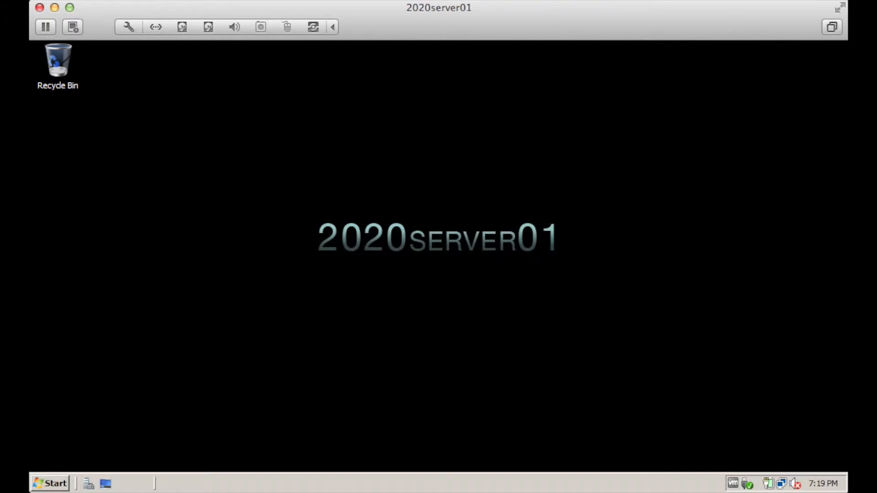
# - Locate the Data01 folder on Local Disk (C:) and close the window
pyautogui.click(57, 490)
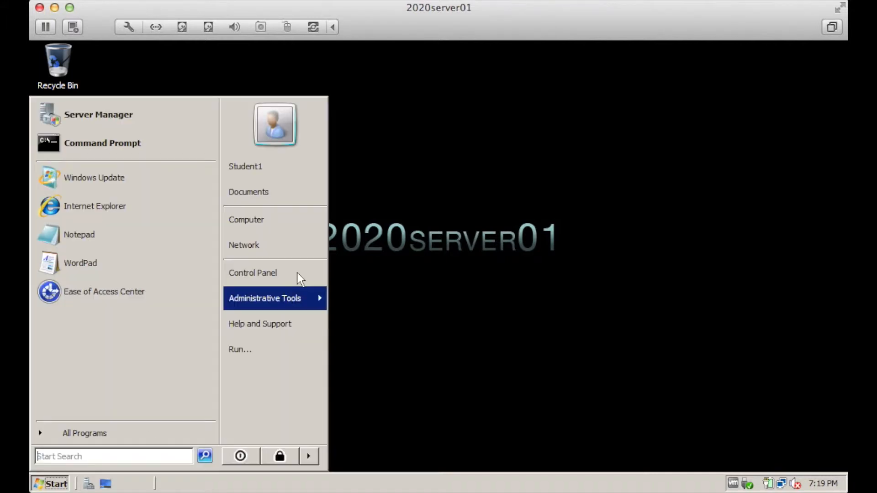
pyautogui.click(282, 224)
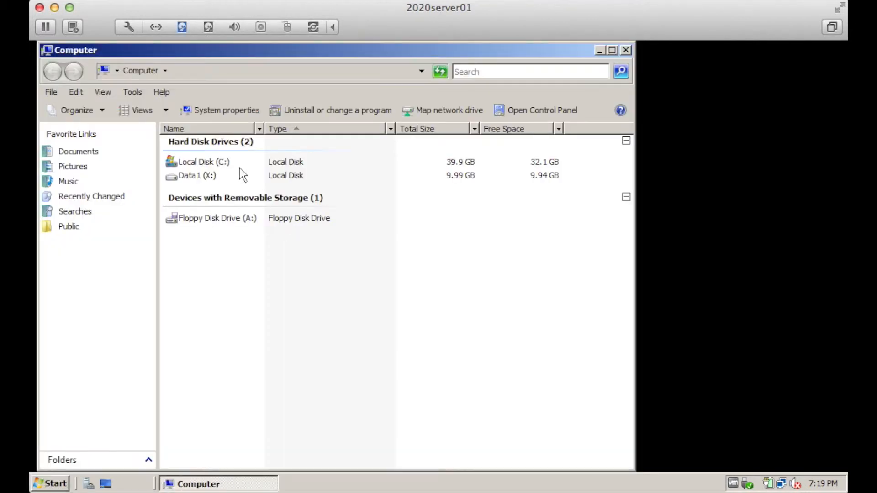
pyautogui.doubleClick(205, 162)
pyautogui.click(193, 155)
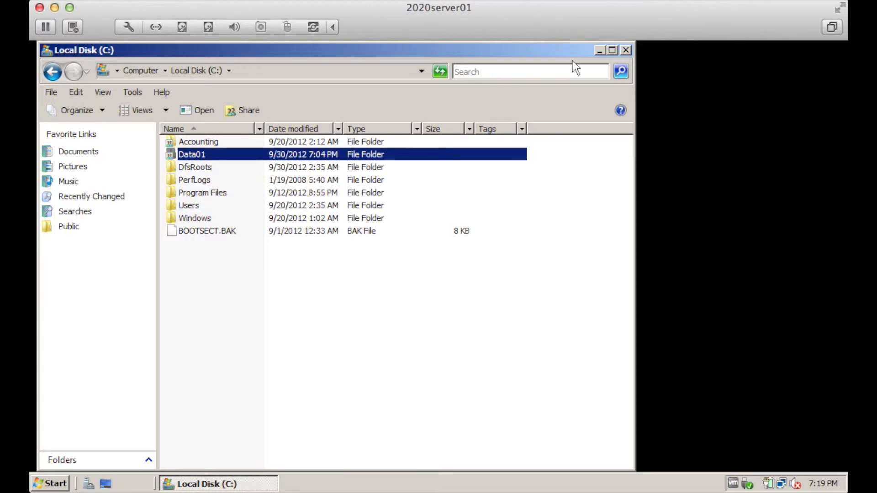
pyautogui.click(626, 50)
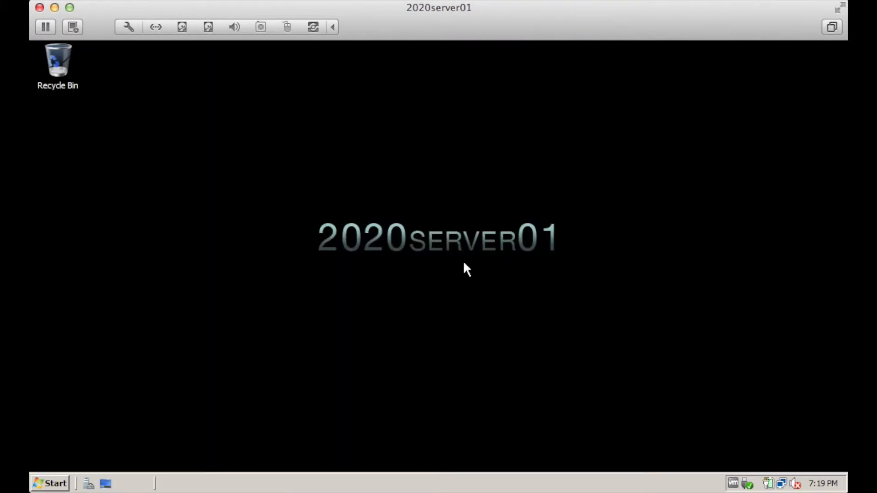
# - Open the DFS Management administrative tool
pyautogui.click(52, 483)
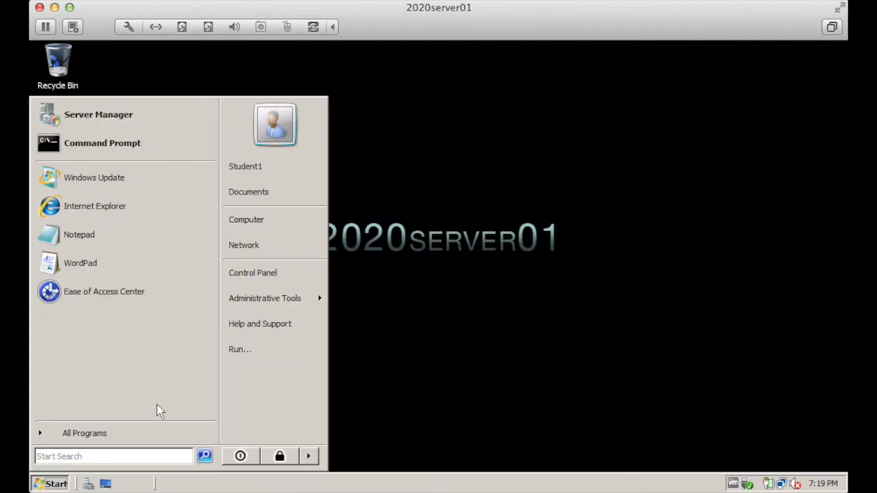
pyautogui.moveTo(284, 297)
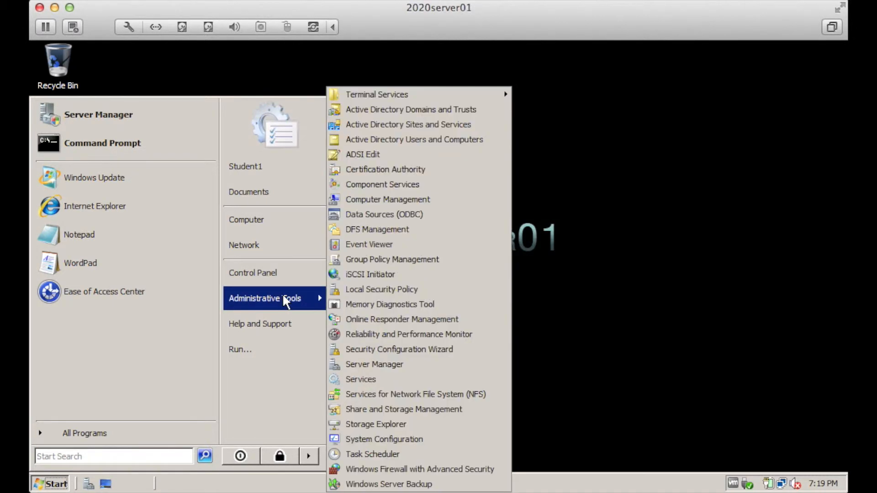
pyautogui.click(429, 229)
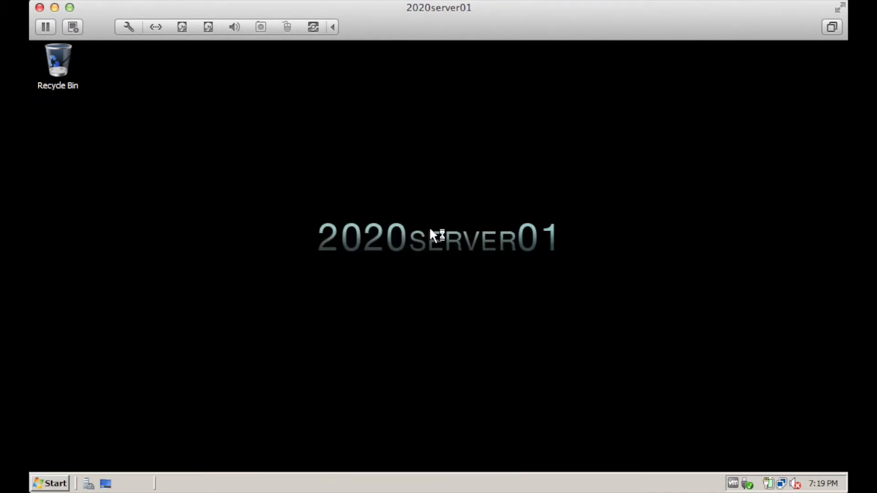
pyautogui.click(249, 301)
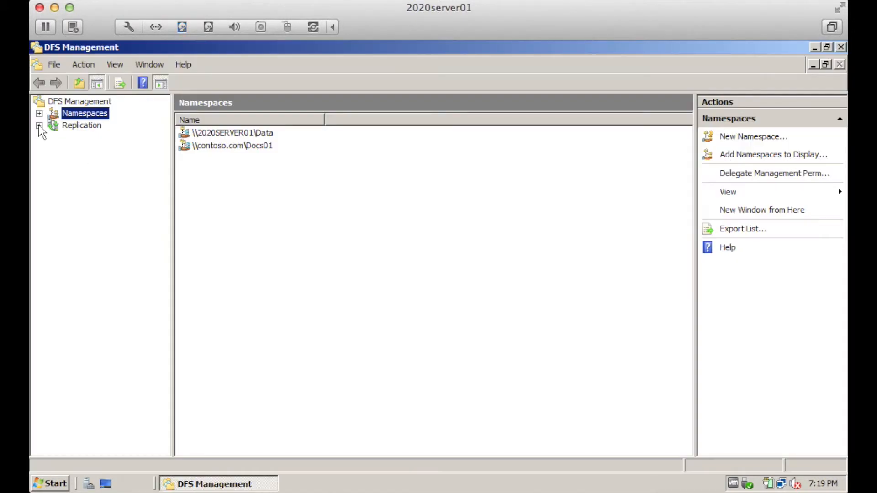
# - Review the Replication node and the \\2020SERVER01\Data namespace
pyautogui.click(61, 127)
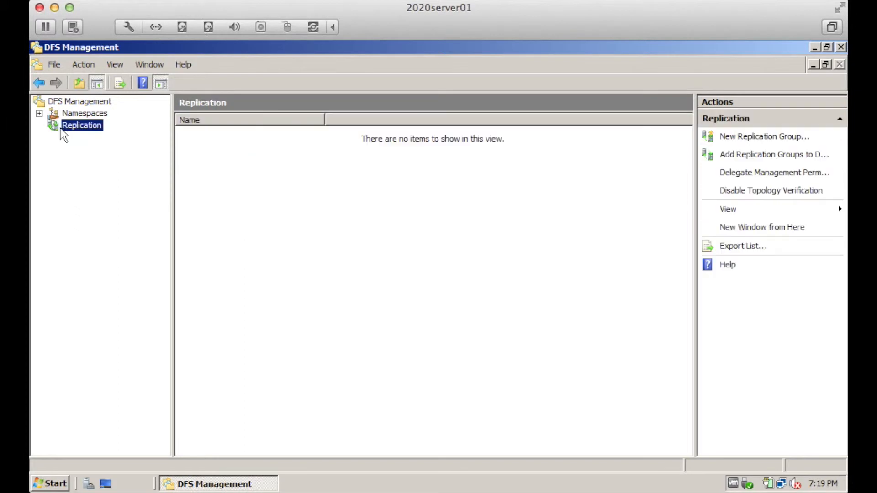
pyautogui.click(40, 114)
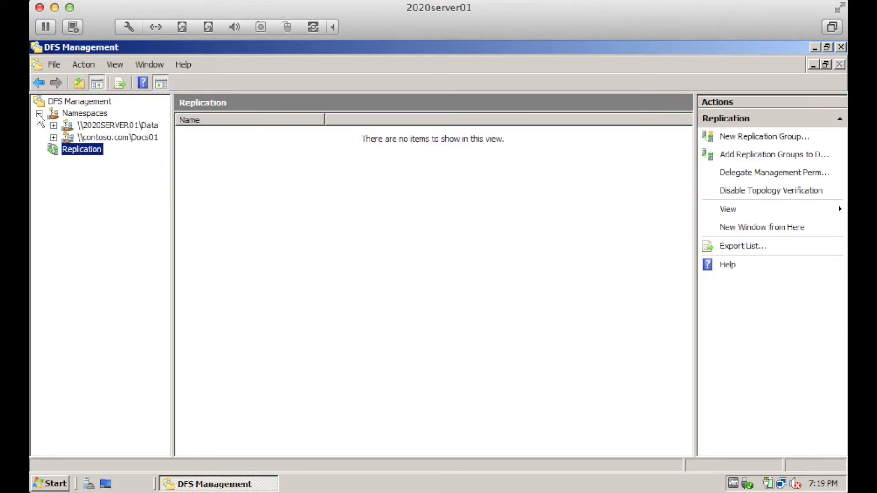
pyautogui.click(122, 125)
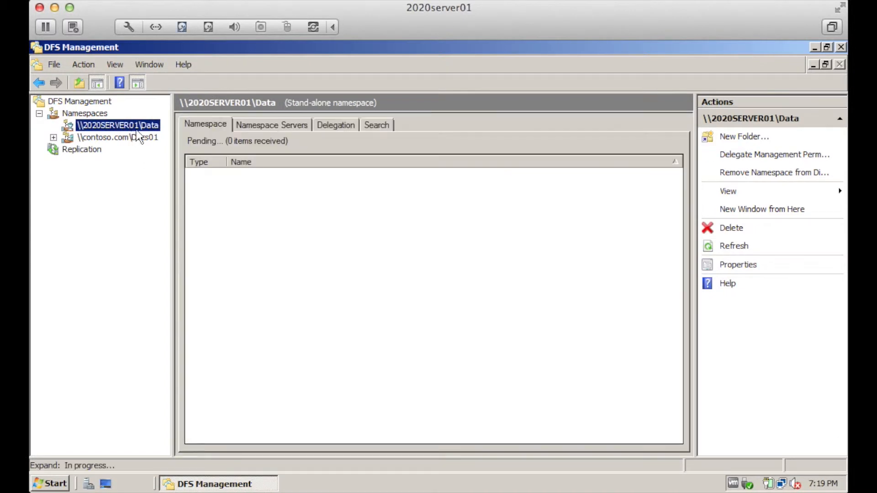
# - Start adding a folder target to Data01 under \\contoso.com\Docs01 and list the shared folders on server 2020SERVER02
pyautogui.click(96, 139)
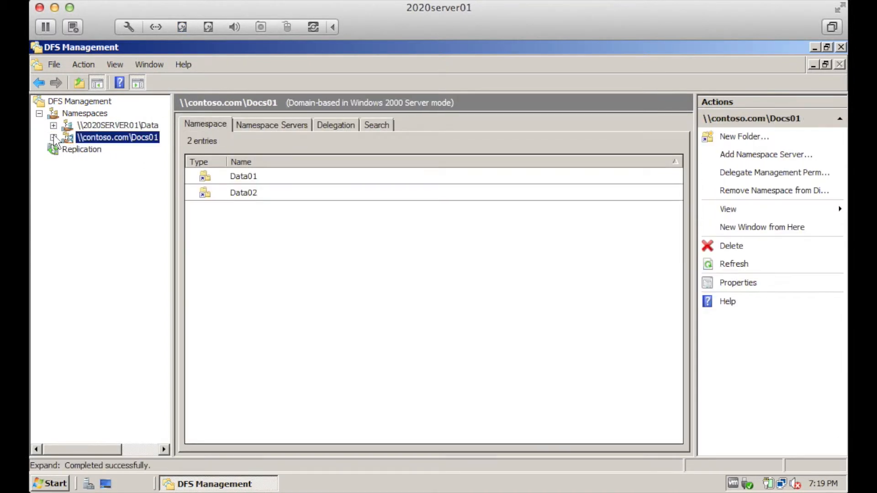
pyautogui.click(53, 137)
pyautogui.click(108, 150)
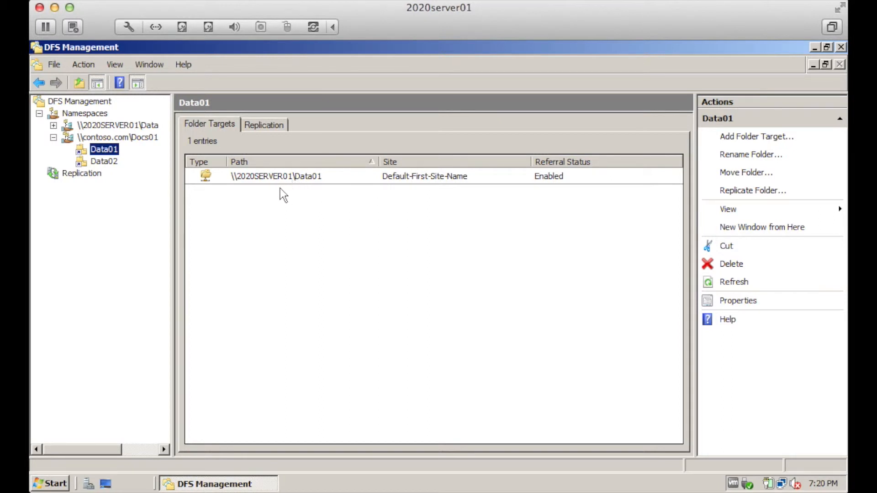
pyautogui.click(749, 138)
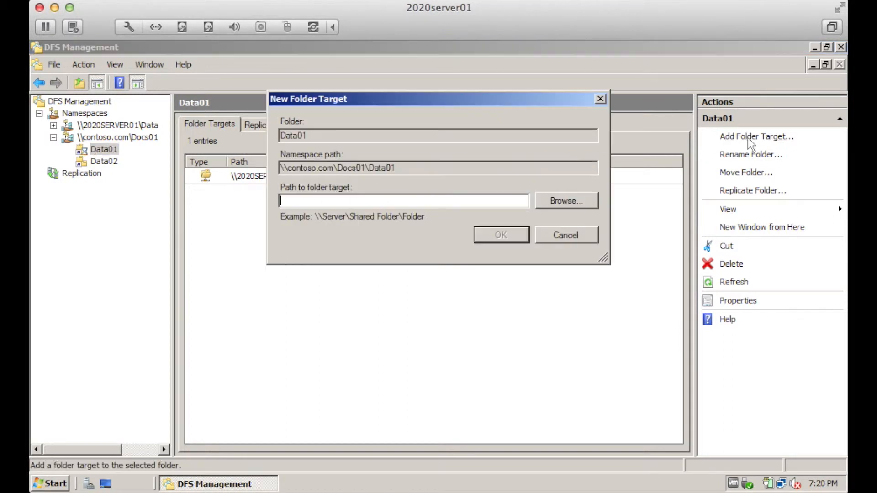
pyautogui.click(566, 202)
pyautogui.click(398, 87)
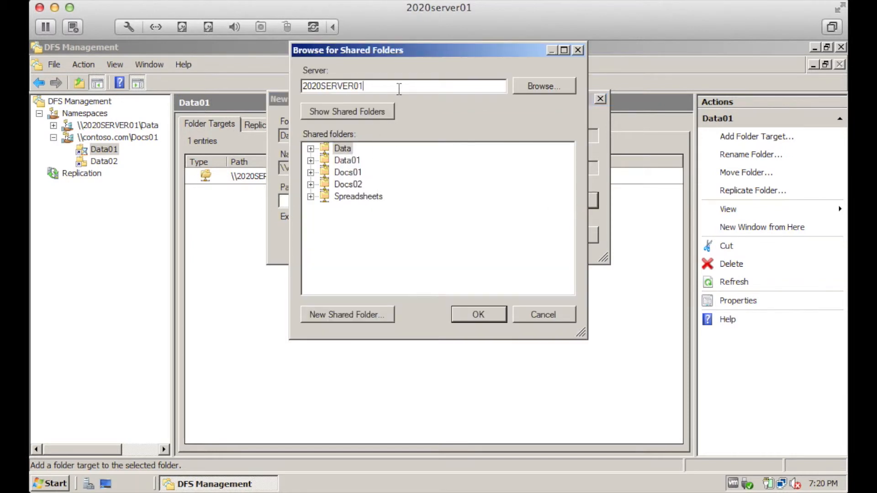
pyautogui.press('BackSpace')
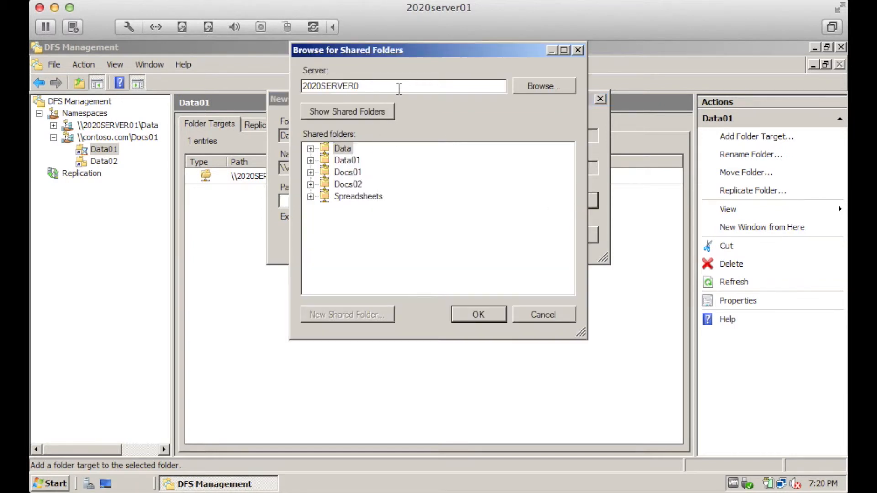
pyautogui.write('2')
pyautogui.click(357, 115)
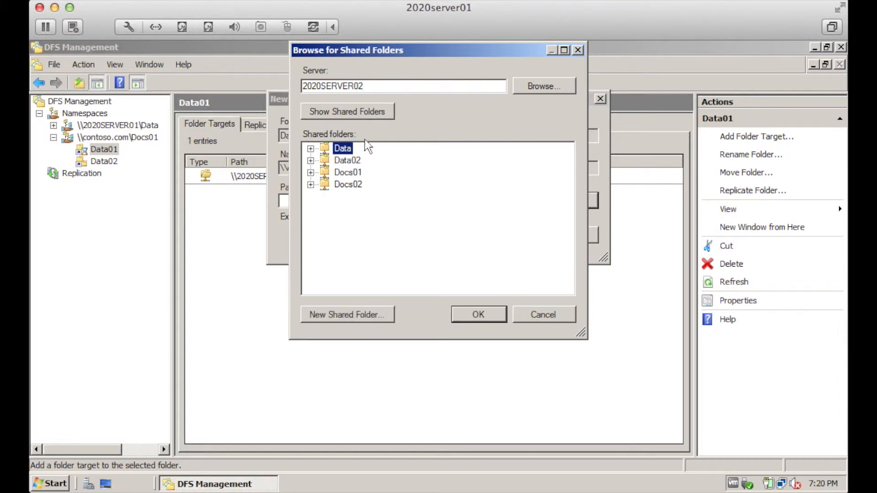
# - Create a Data01 share on 2020SERVER02 in a new c:\Data01 folder, giving administrators full access and other users read and write permissions
pyautogui.click(346, 315)
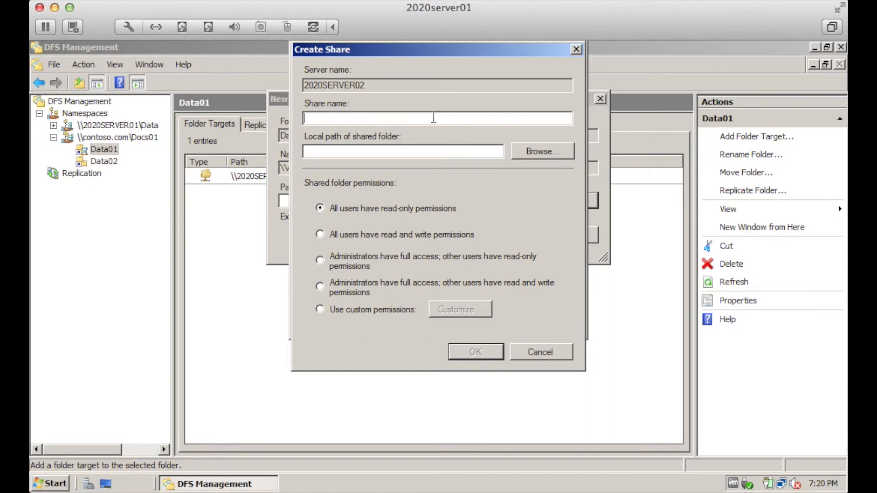
pyautogui.write('Data01')
pyautogui.click(541, 152)
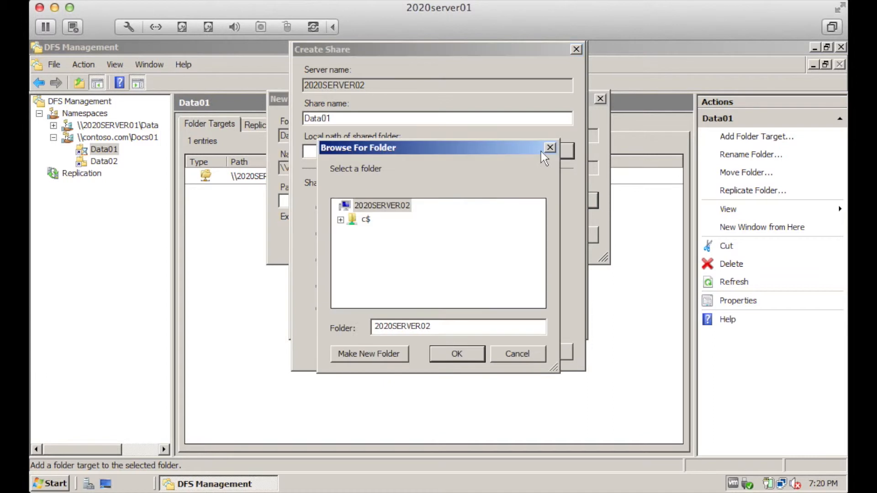
pyautogui.doubleClick(365, 221)
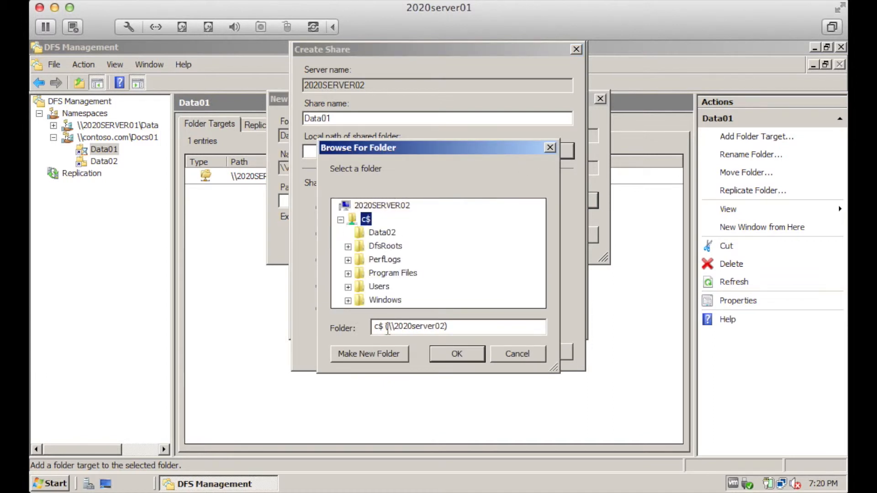
pyautogui.click(388, 351)
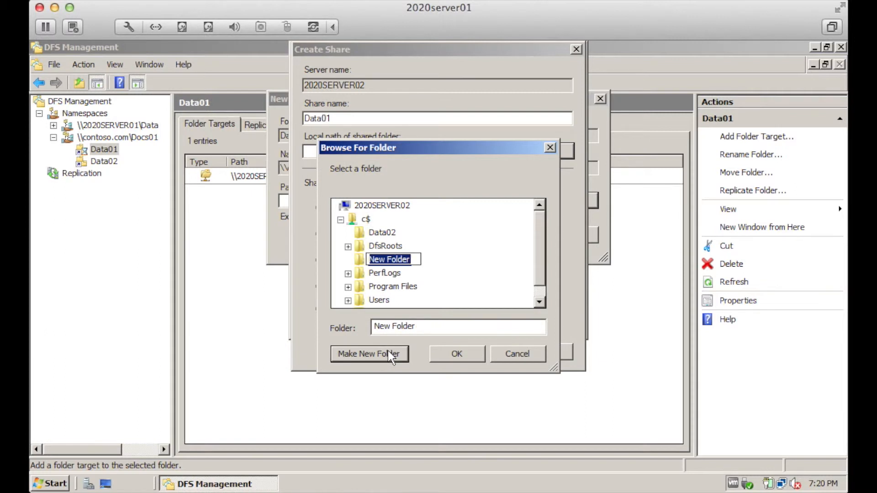
pyautogui.write('Data')
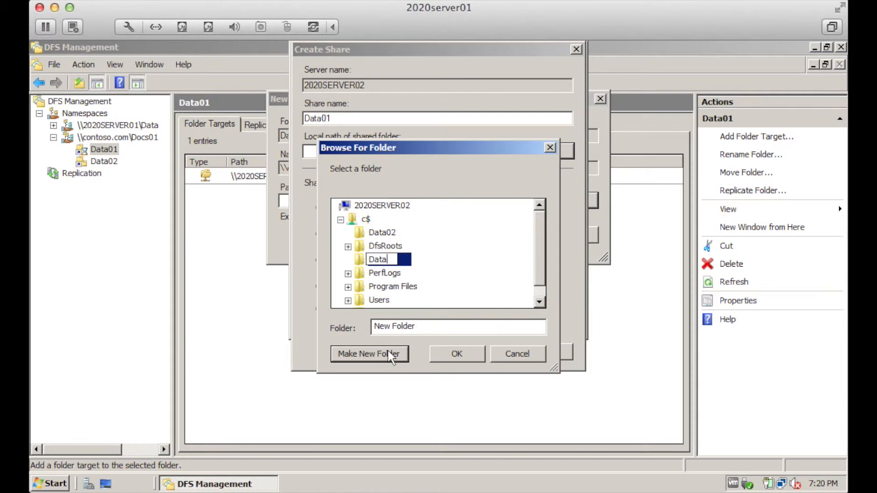
pyautogui.write('01')
pyautogui.press('Return')
pyautogui.click(465, 354)
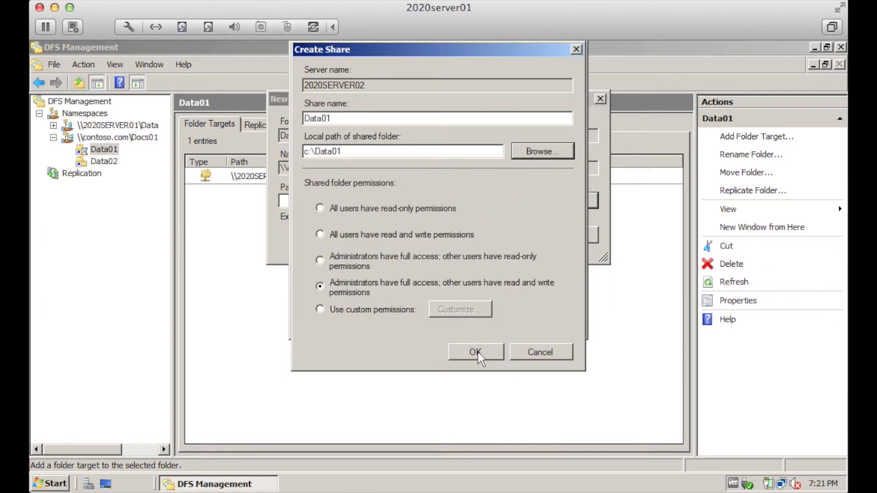
pyautogui.click(476, 353)
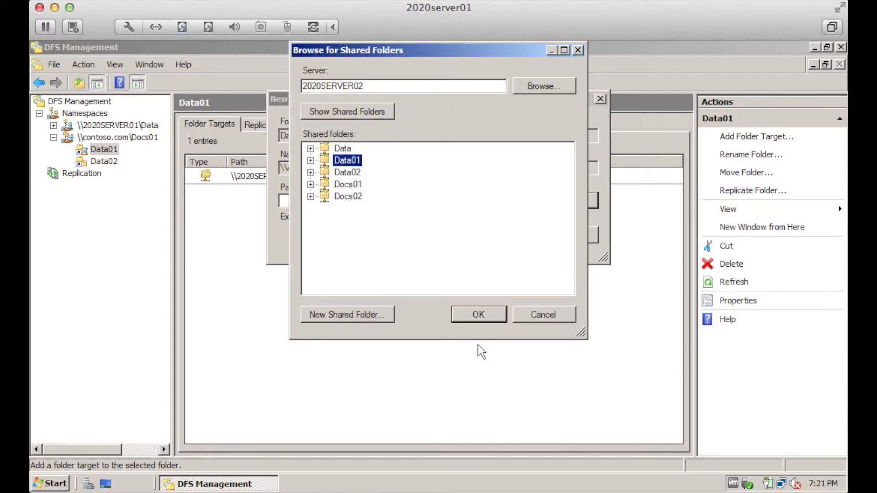
# - Add \\2020SERVER02\Data01 as the second folder target of Data01 and decline creating a replication group
pyautogui.click(483, 315)
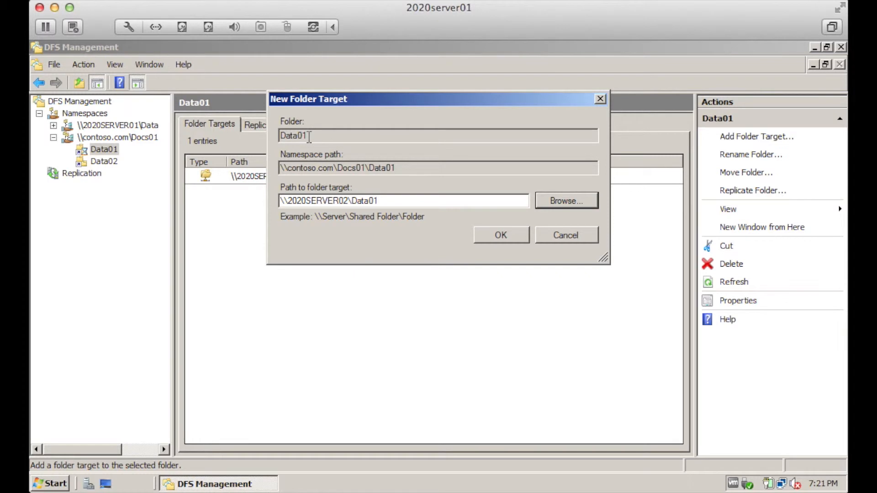
pyautogui.click(394, 202)
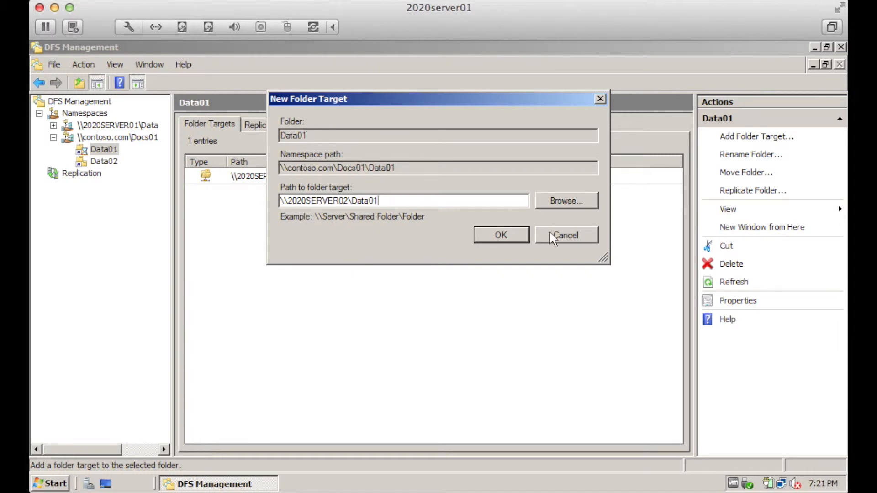
pyautogui.click(507, 234)
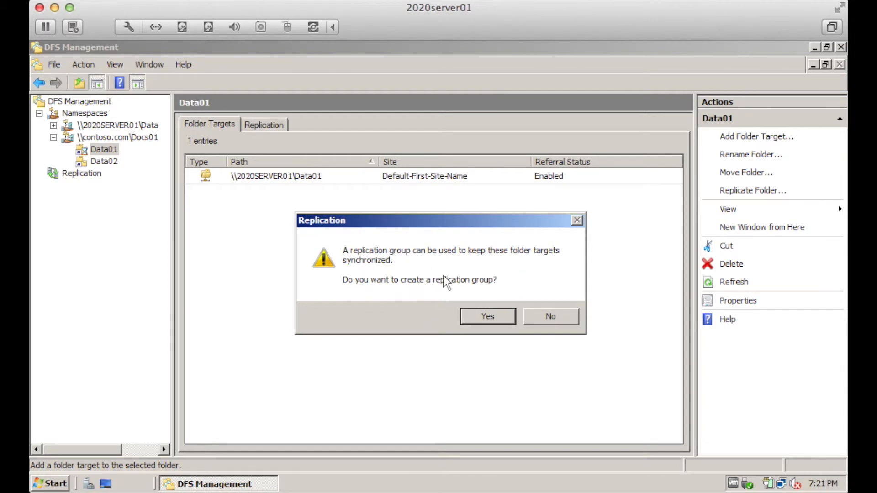
pyautogui.click(566, 320)
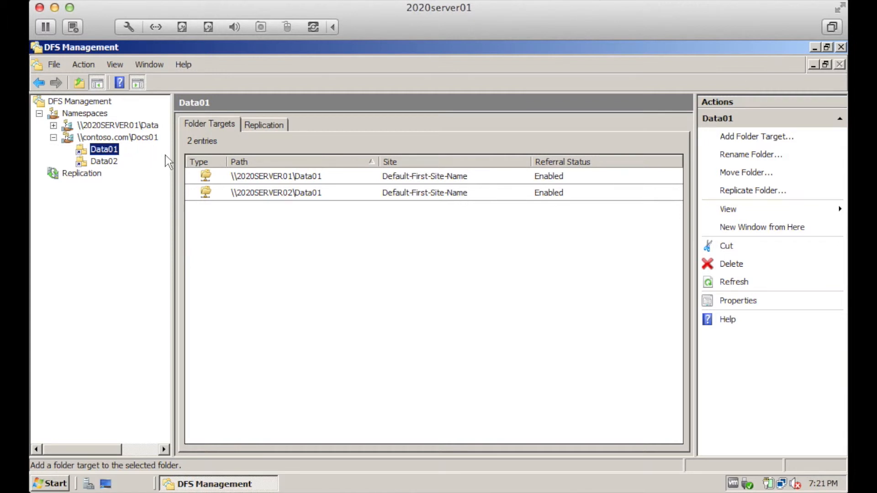
# - Start replicating the Data01 folder with the suggested group and folder names, and set 2020SERVER01 as the primary member
pyautogui.rightClick(105, 148)
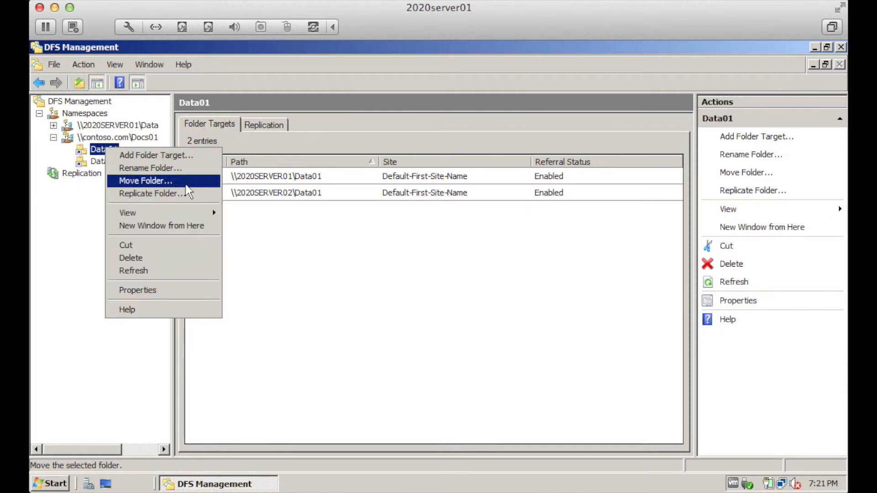
pyautogui.click(178, 196)
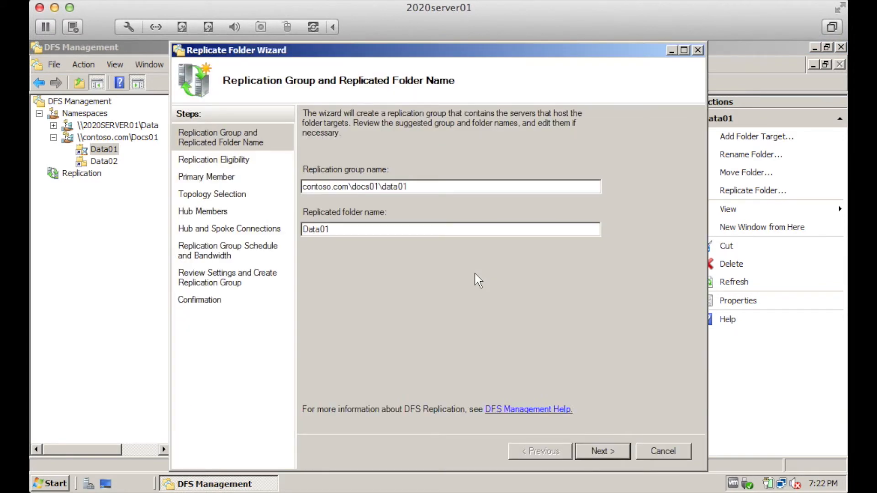
pyautogui.click(601, 450)
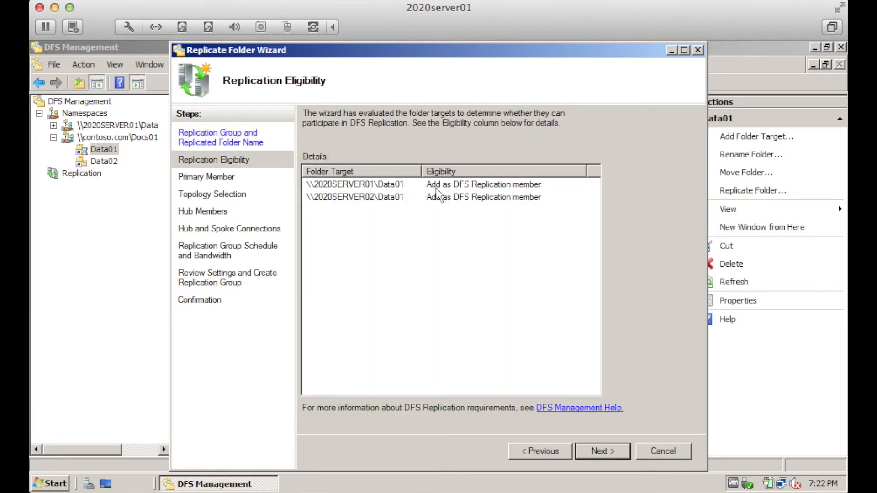
pyautogui.click(595, 447)
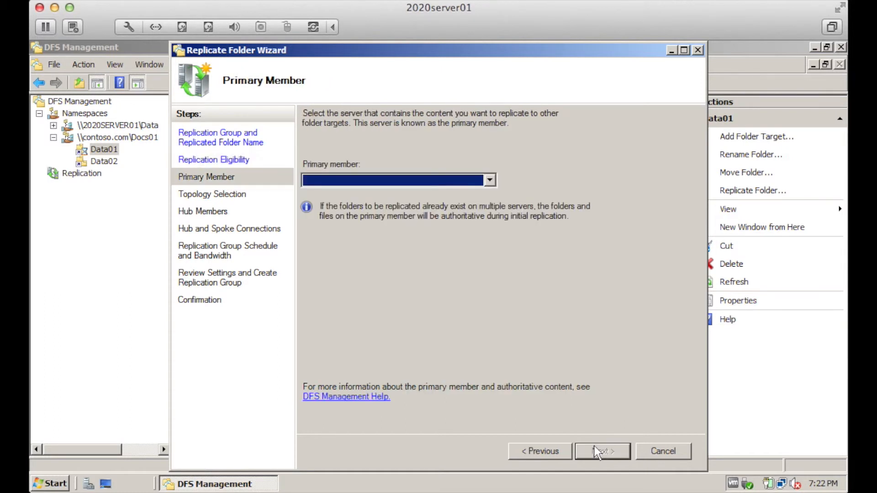
pyautogui.click(490, 178)
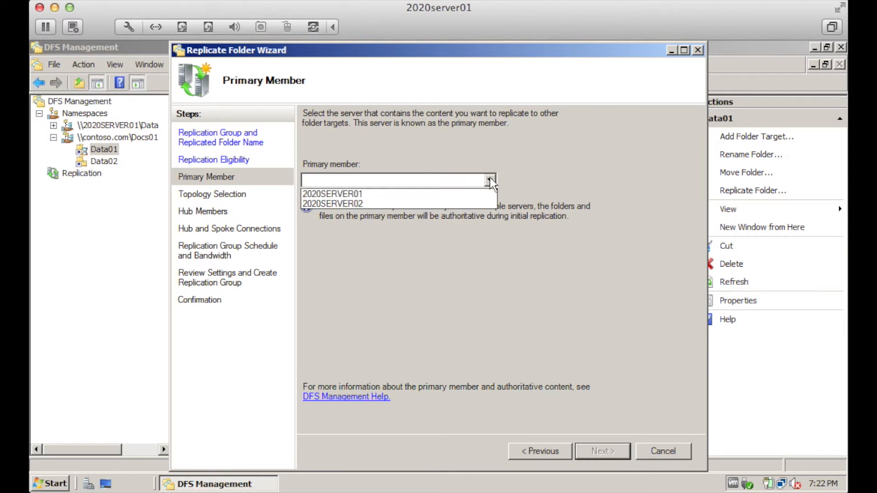
pyautogui.click(384, 194)
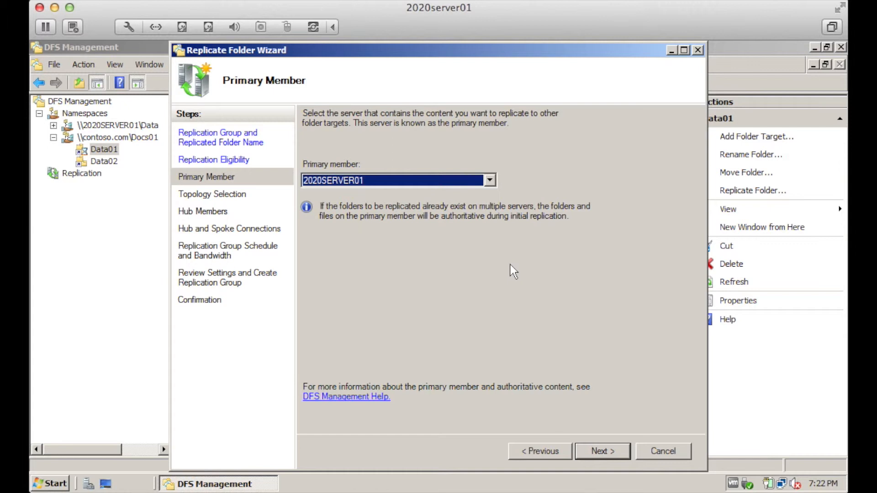
pyautogui.click(606, 453)
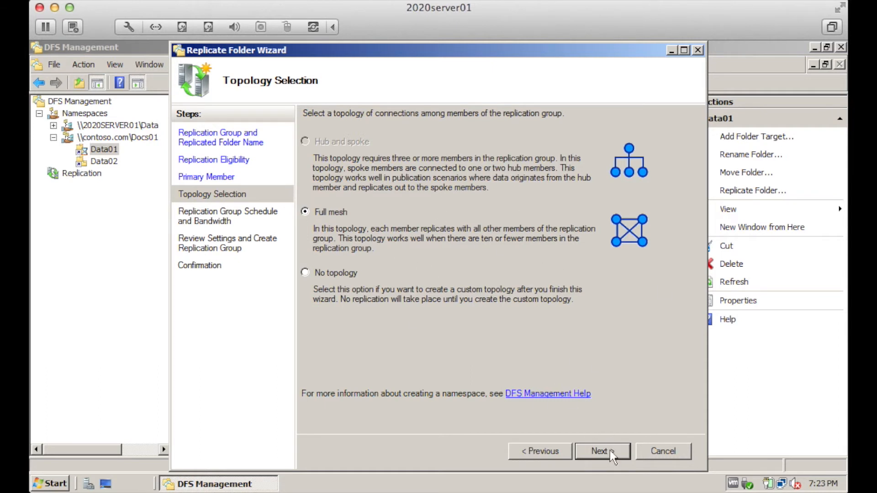
# - Create the Data01 replication group with full mesh topology and continuous replication at full bandwidth, and close DFS Management
pyautogui.click(610, 451)
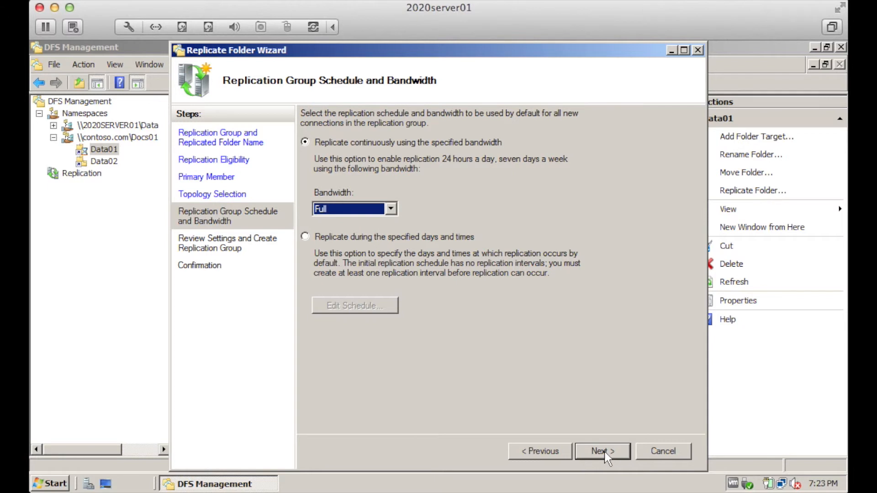
pyautogui.click(604, 451)
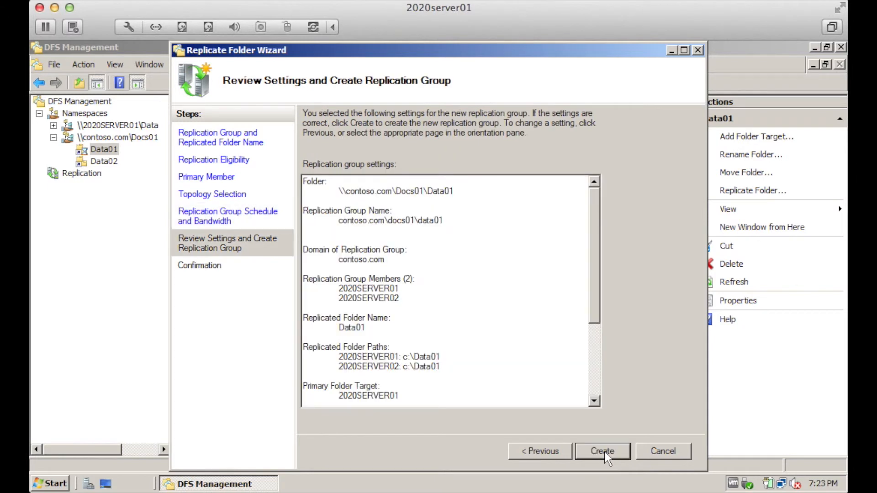
pyautogui.moveTo(593, 256); pyautogui.dragTo(612, 201)
pyautogui.click(611, 451)
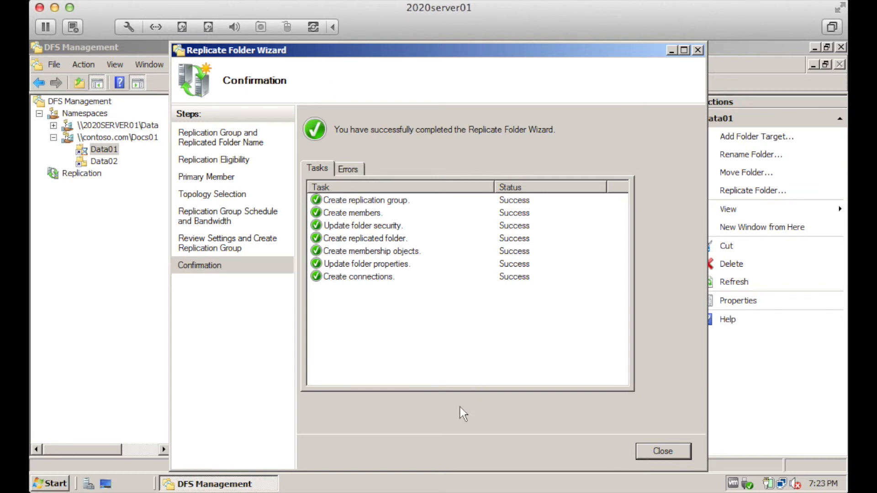
pyautogui.click(665, 452)
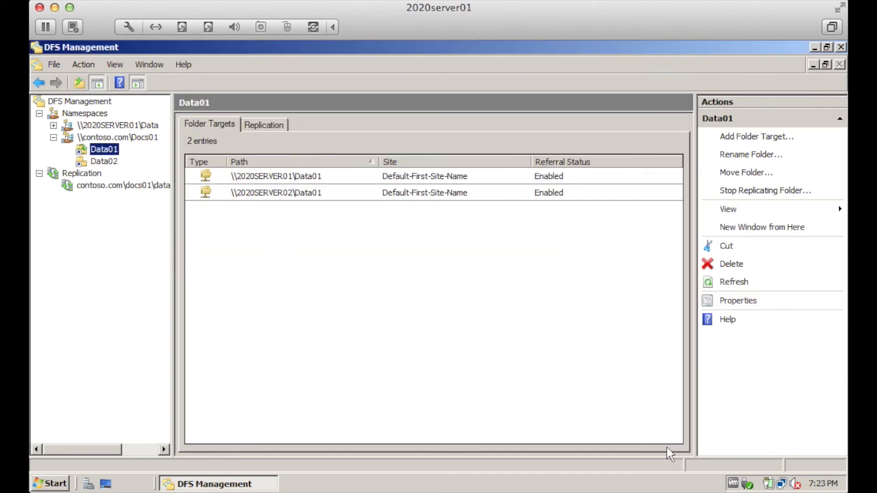
pyautogui.click(841, 47)
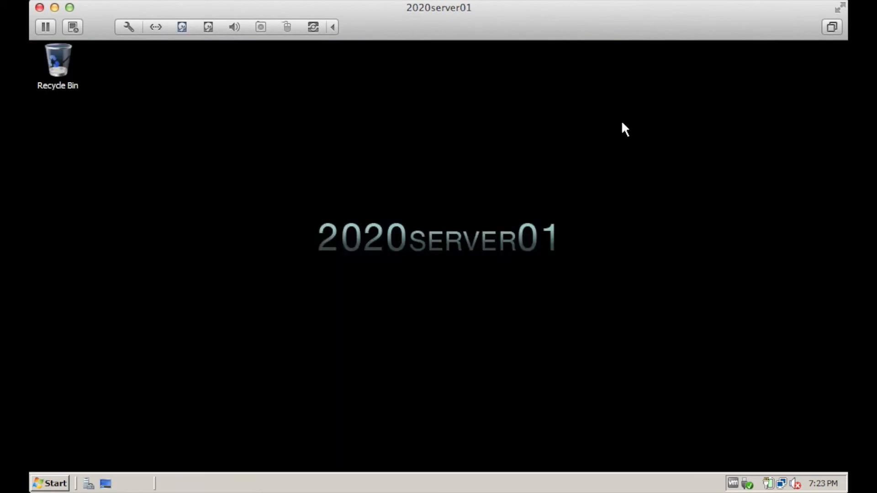
# - Check the files in the C:\Data01 folder on 2020SERVER01 and close the folder window
pyautogui.click(49, 483)
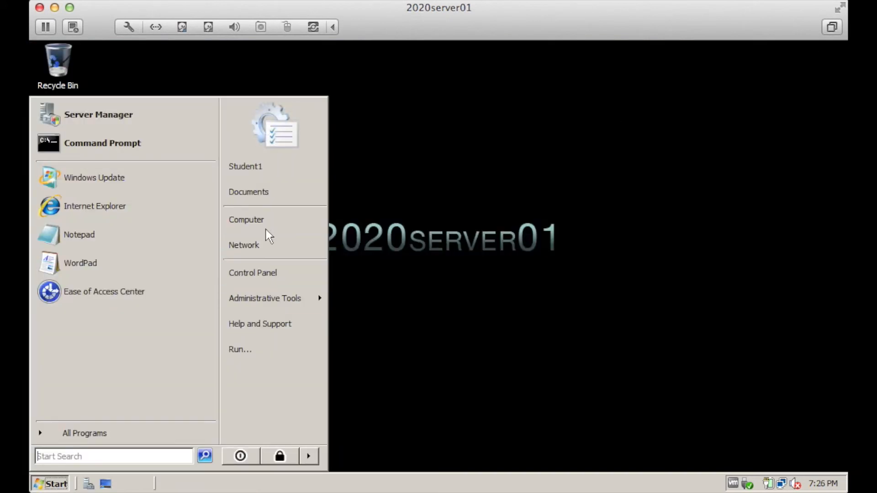
pyautogui.click(262, 220)
pyautogui.doubleClick(198, 158)
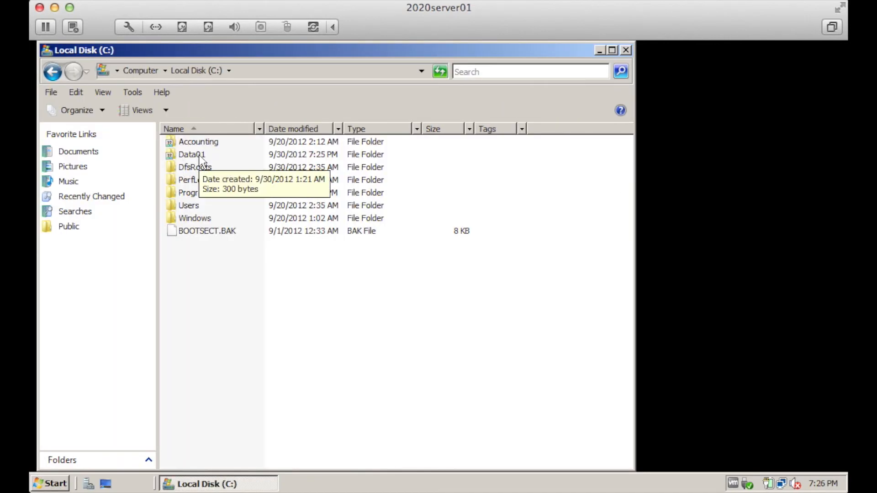
pyautogui.click(202, 157)
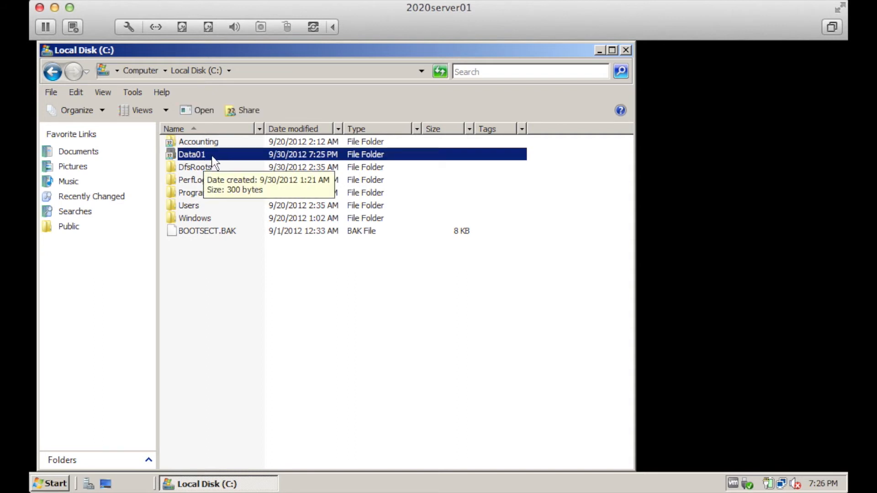
pyautogui.doubleClick(213, 160)
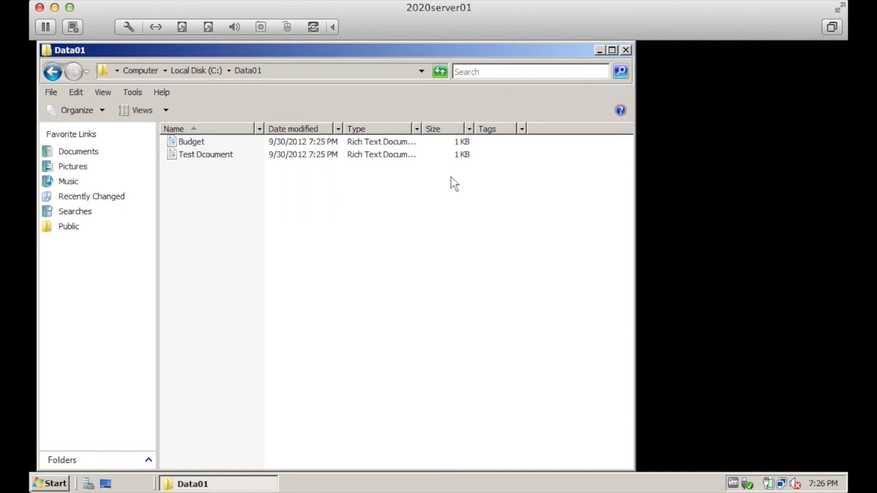
pyautogui.click(625, 50)
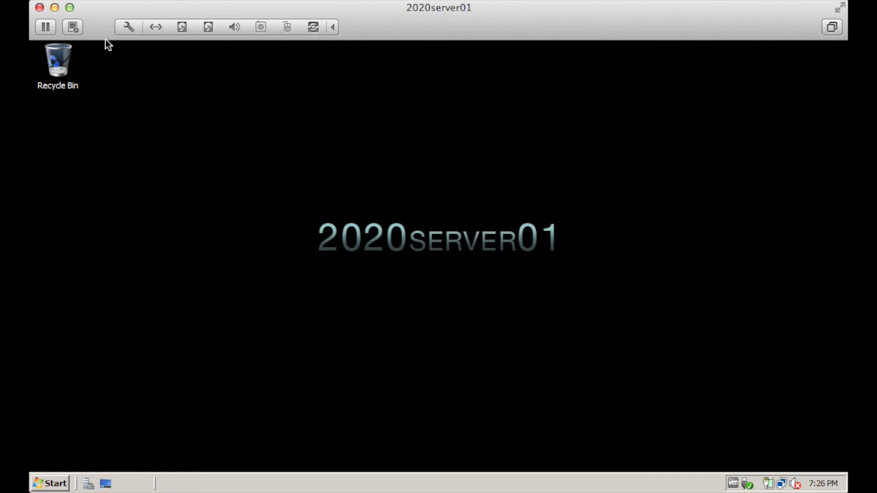
# - Switch to the 2020SERVER02 machine and open the Data01 folder in the \\contoso.com\Docs01 namespace
pyautogui.click(43, 28)
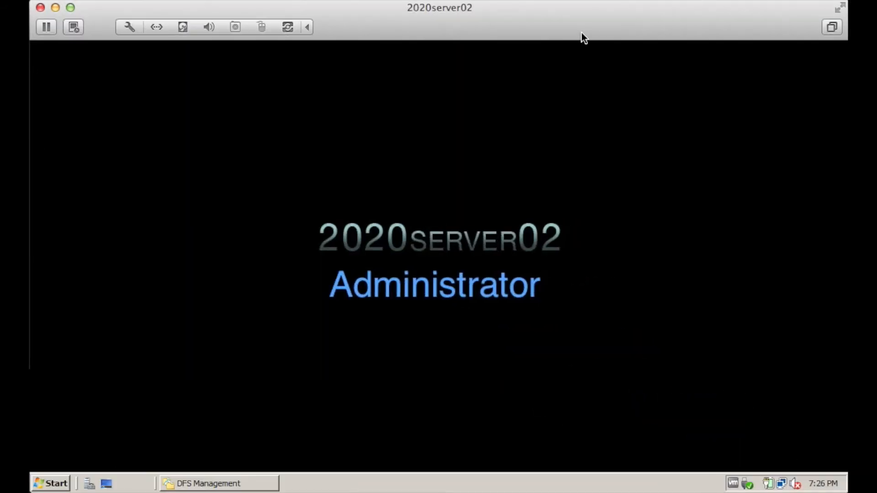
pyautogui.click(53, 476)
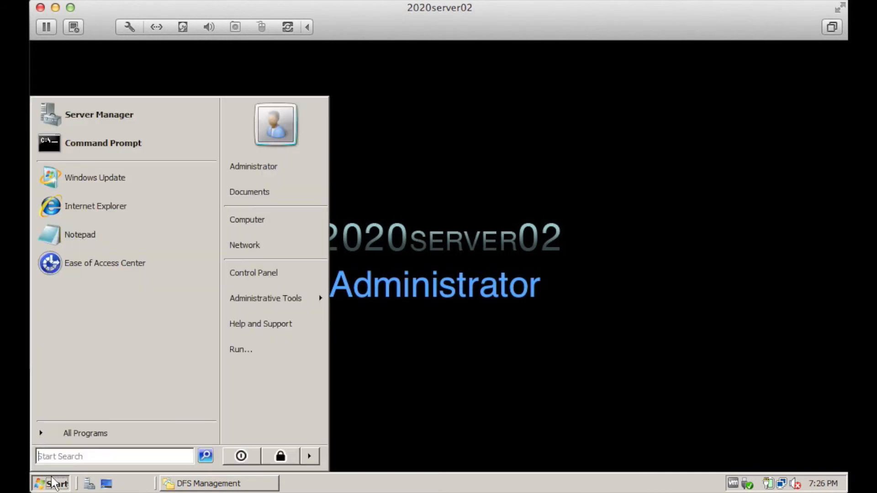
pyautogui.click(259, 344)
pyautogui.click(198, 379)
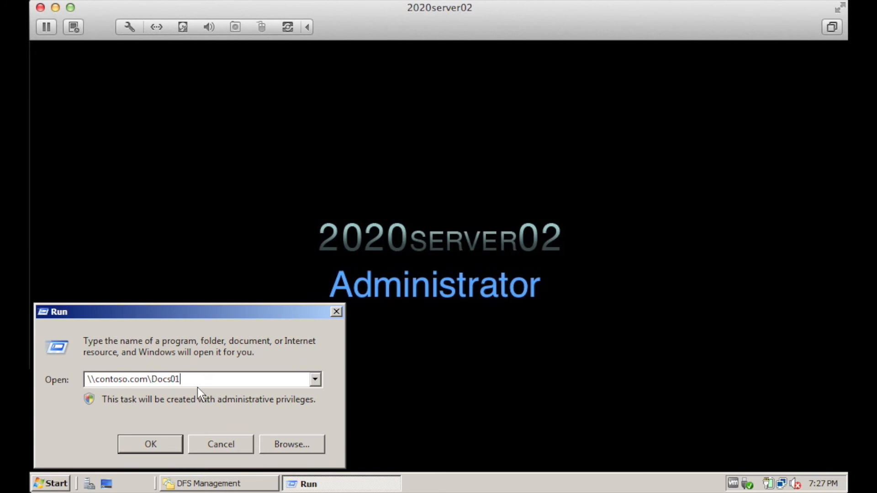
pyautogui.click(159, 441)
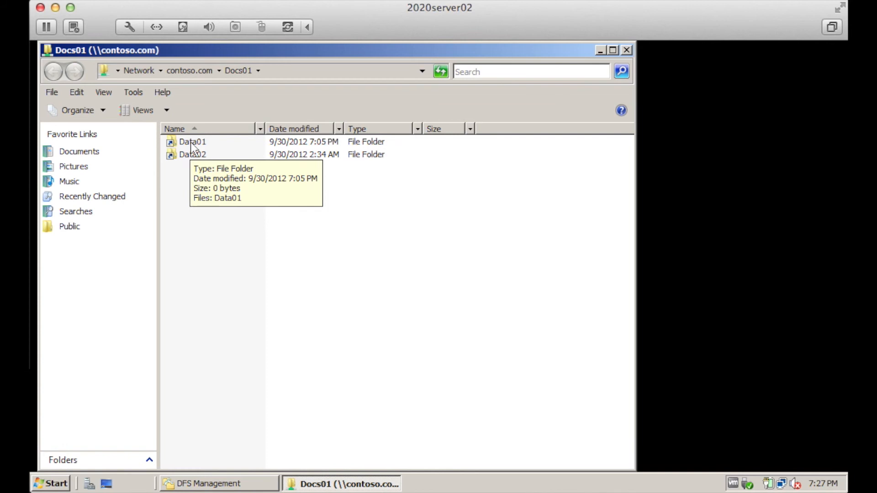
pyautogui.doubleClick(191, 142)
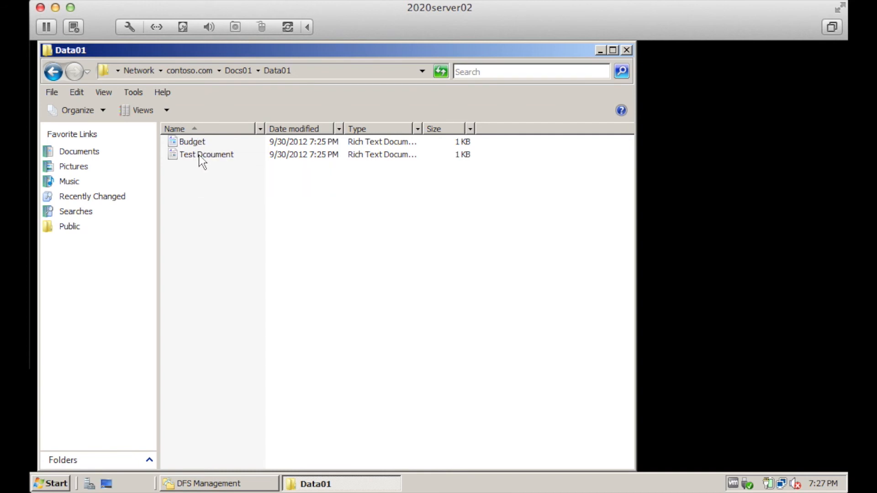
# - Append "...NOW." to the text of the Test Dcoument file in Data01, save it and close WordPad
pyautogui.doubleClick(201, 155)
pyautogui.click(225, 253)
pyautogui.write('...')
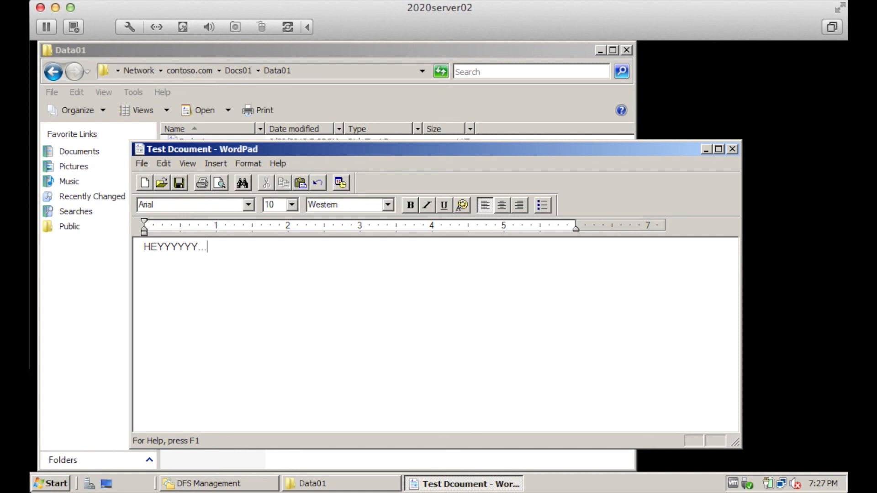
pyautogui.write('NOW.')
pyautogui.click(142, 165)
pyautogui.click(164, 203)
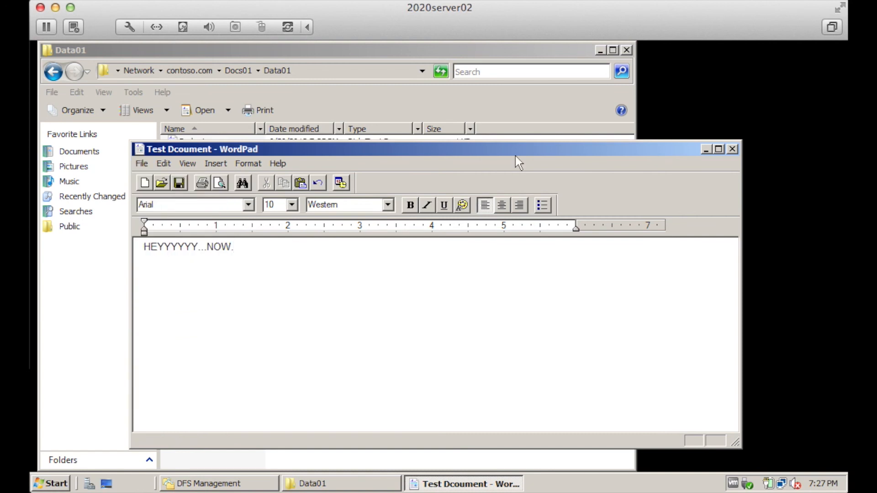
pyautogui.click(719, 149)
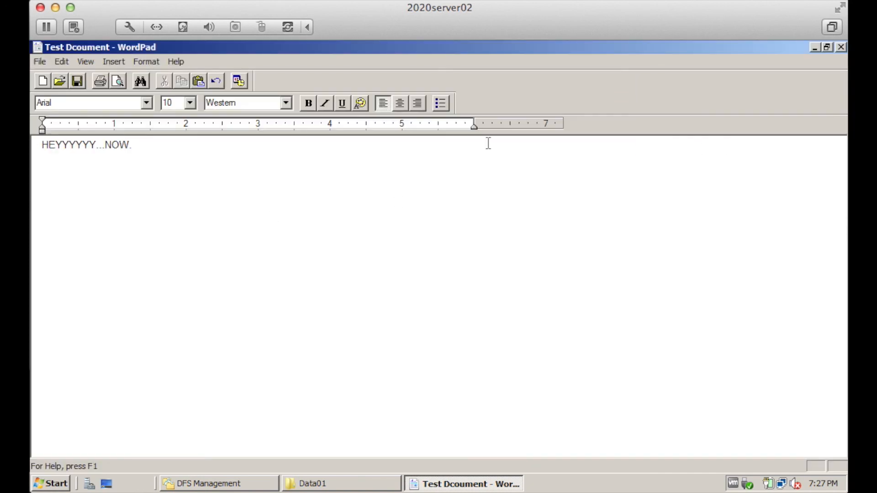
pyautogui.click(841, 47)
pyautogui.click(342, 224)
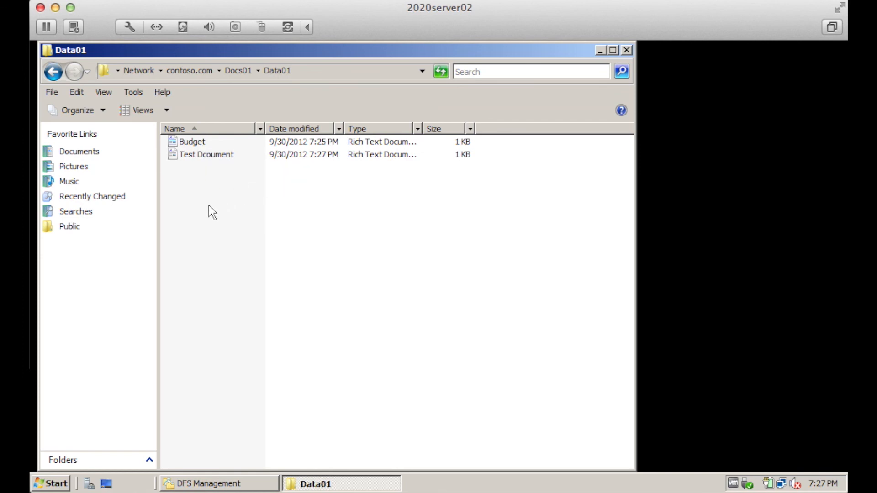
# - Append "... HWOWOWWOJASL:Kjds" to the Budget file, save it, and close both the document and the Data01 folder
pyautogui.doubleClick(197, 142)
pyautogui.press('End')
pyautogui.write('... HWOWOWWOJASL:Kjds')
pyautogui.click(40, 62)
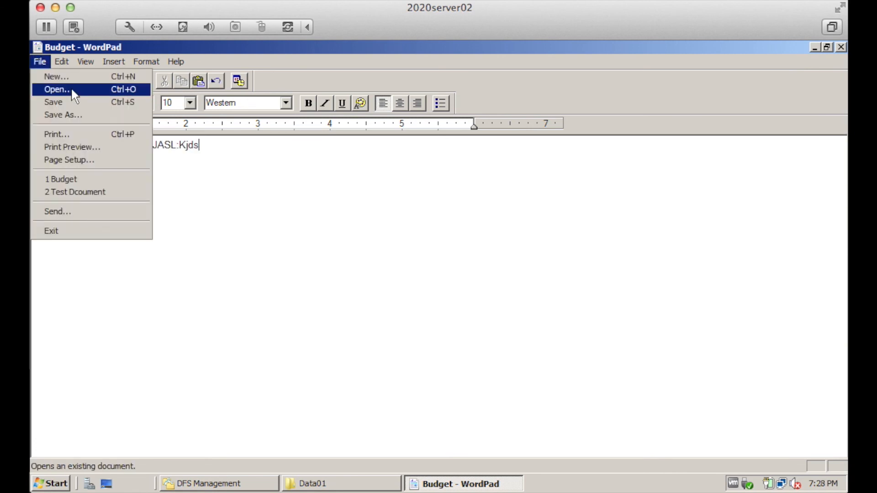
pyautogui.click(91, 103)
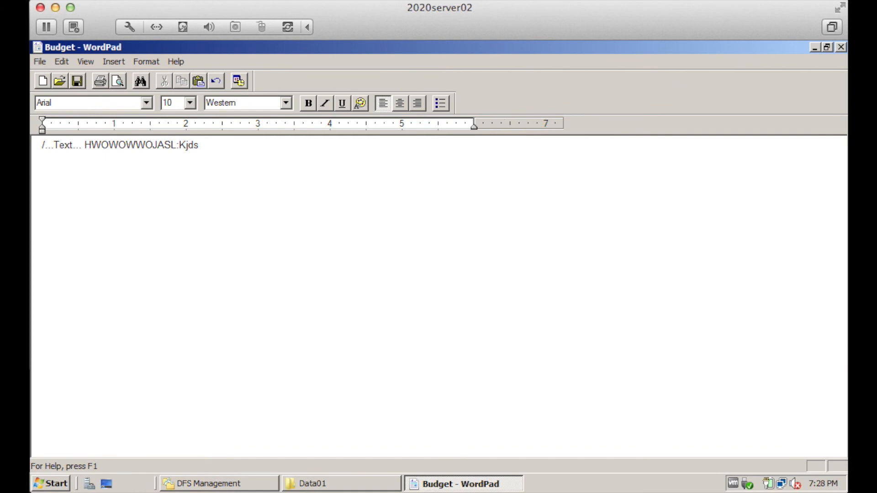
pyautogui.click(841, 47)
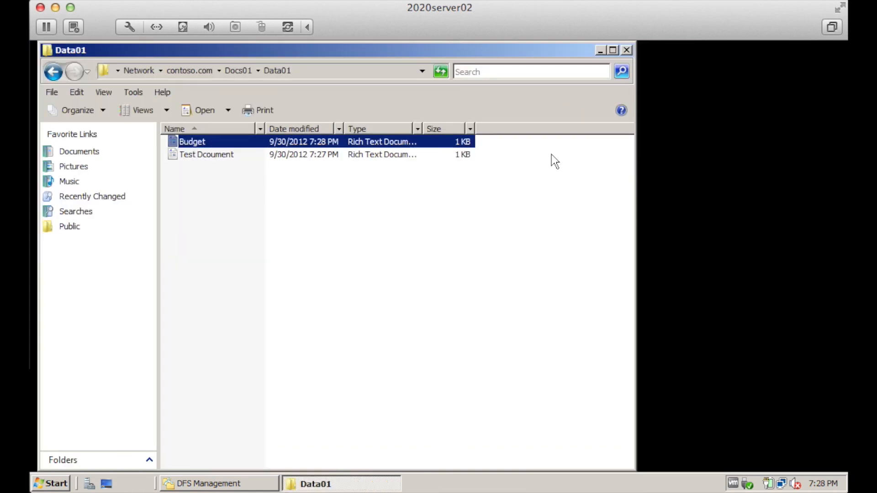
pyautogui.click(628, 51)
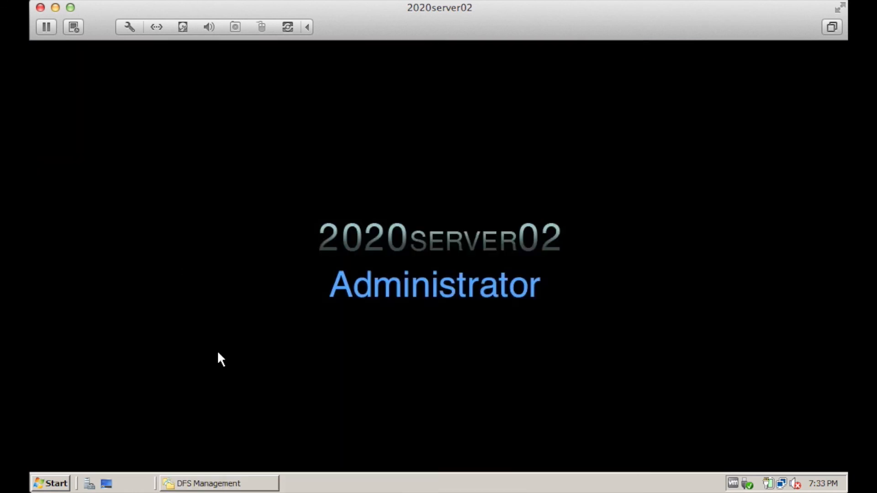